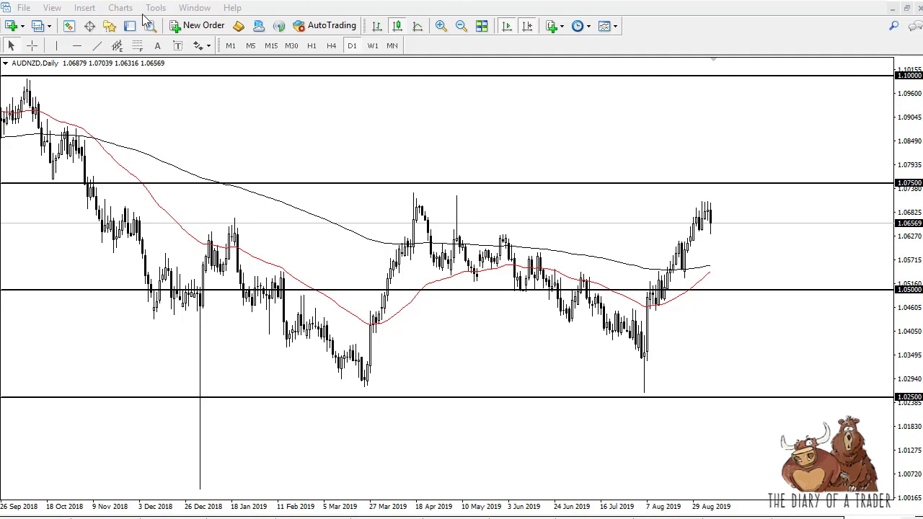
# - Browse the terminal's data folder into MQL4\Indicators, then close the folder window
pyautogui.click(24, 9)
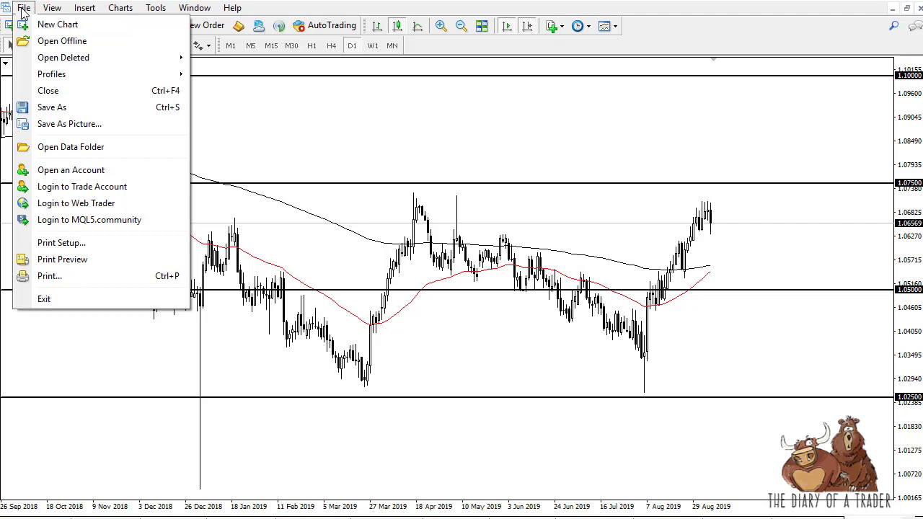
pyautogui.click(86, 148)
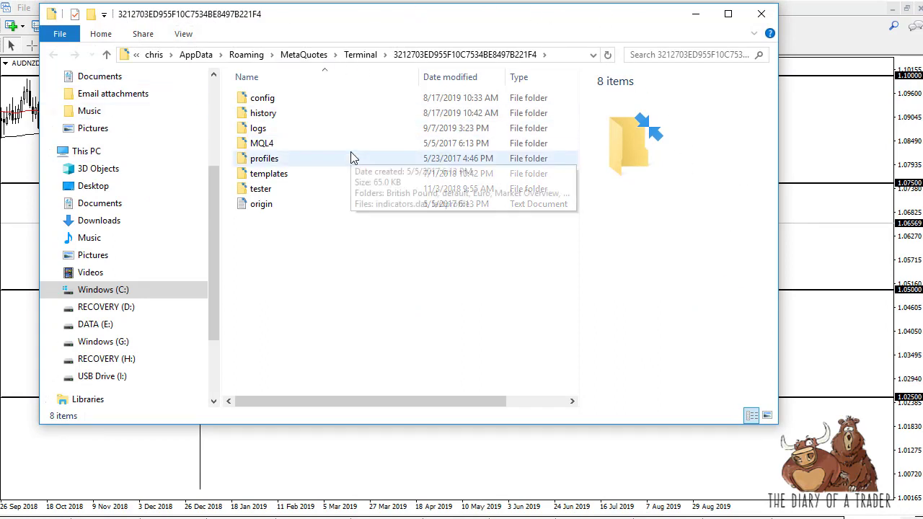
pyautogui.click(264, 146)
pyautogui.press('Return')
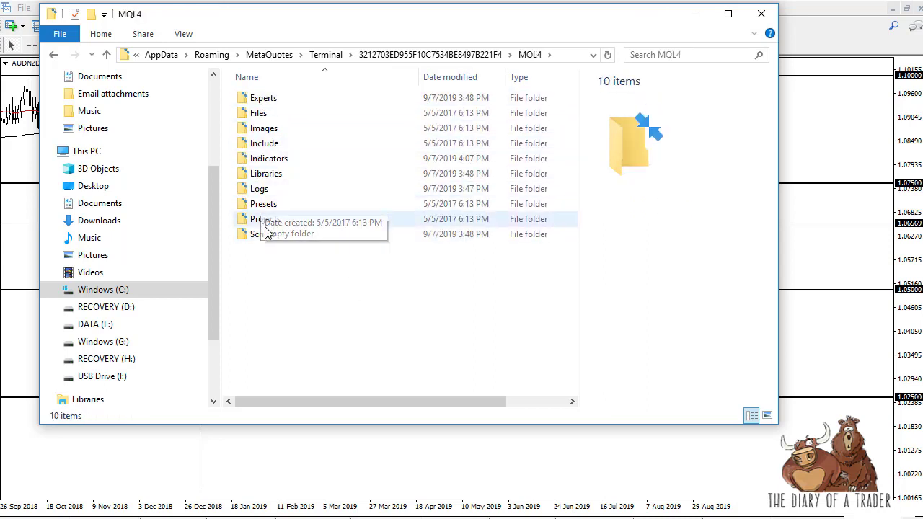
pyautogui.click(267, 162)
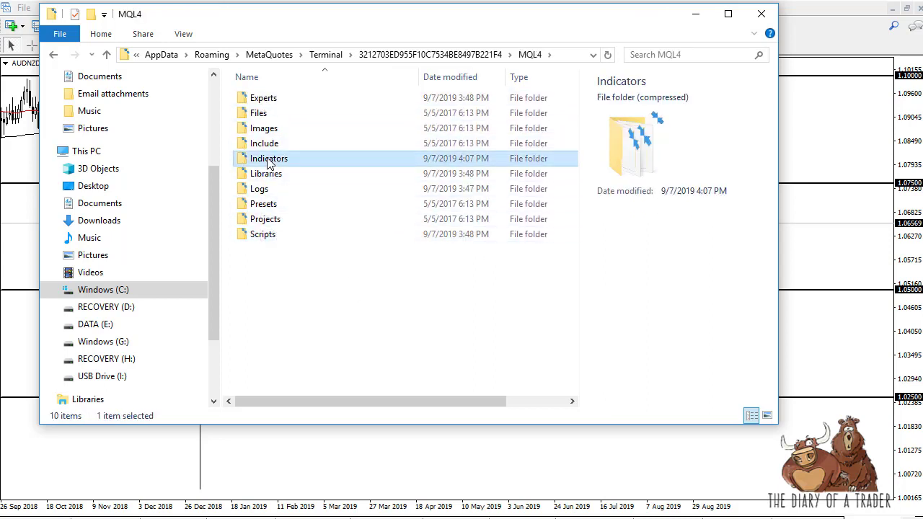
pyautogui.press('Return')
pyautogui.scroll(-1, 433, 181)
pyautogui.scroll(-7, 436, 159)
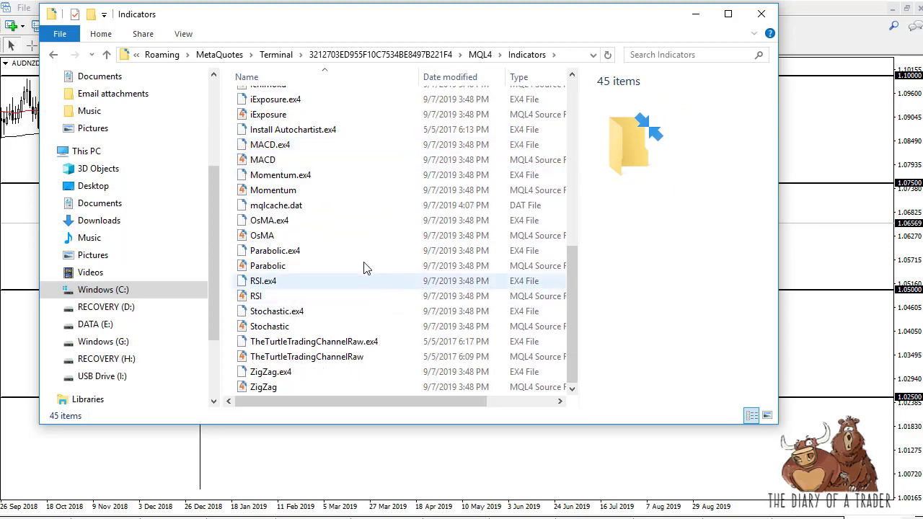
pyautogui.scroll(8, 369, 253)
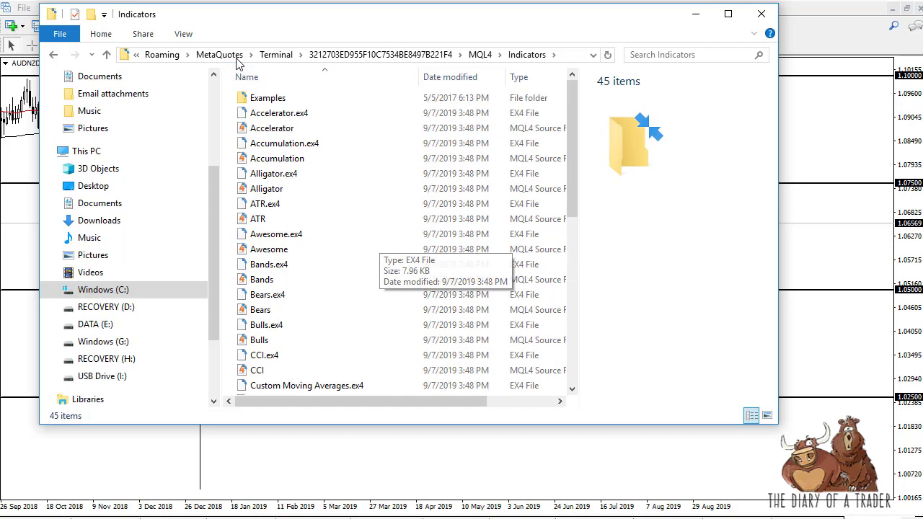
pyautogui.click(106, 55)
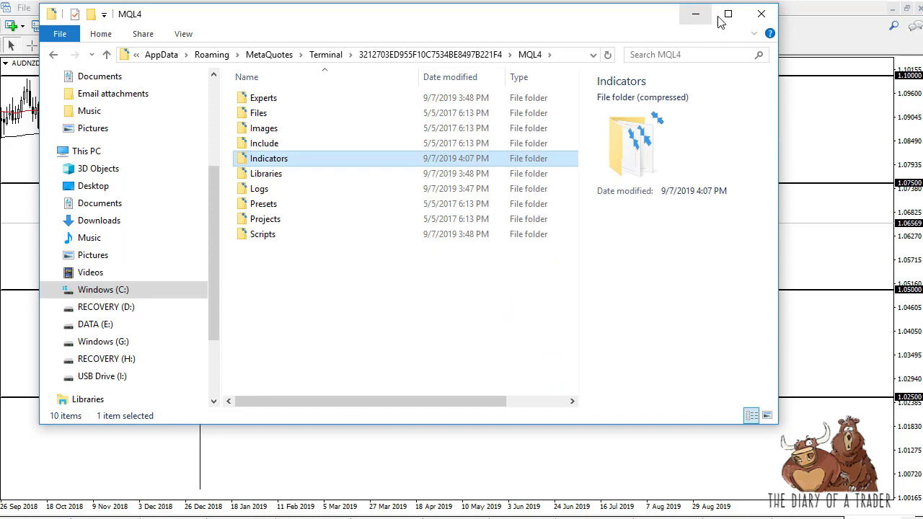
pyautogui.click(761, 13)
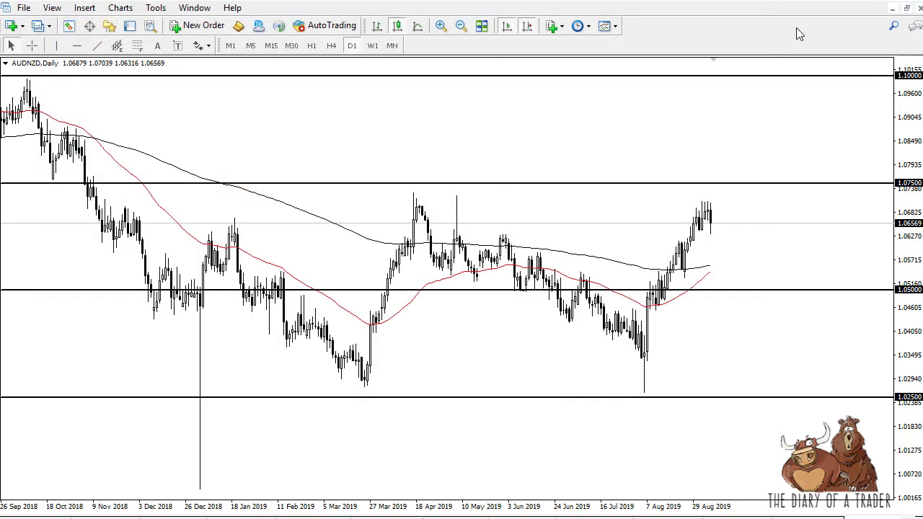
# - Copy the Xi-AsianSession file from the desktop and bring MetaTrader back up
pyautogui.click(850, 1)
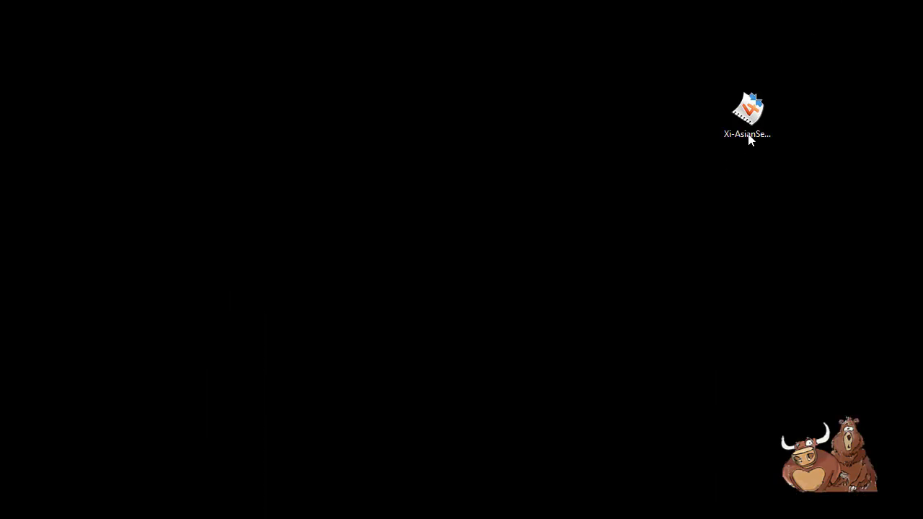
pyautogui.moveTo(750, 110); pyautogui.dragTo(695, 118)
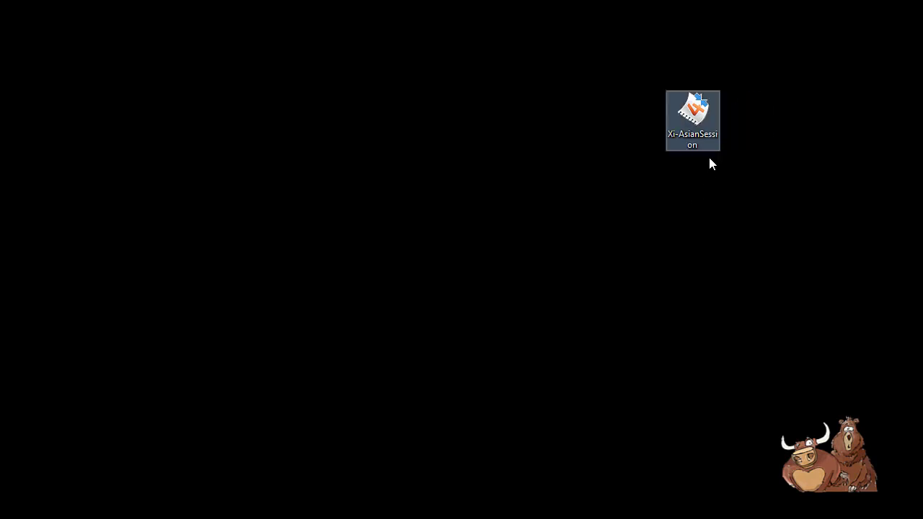
pyautogui.rightClick(697, 116)
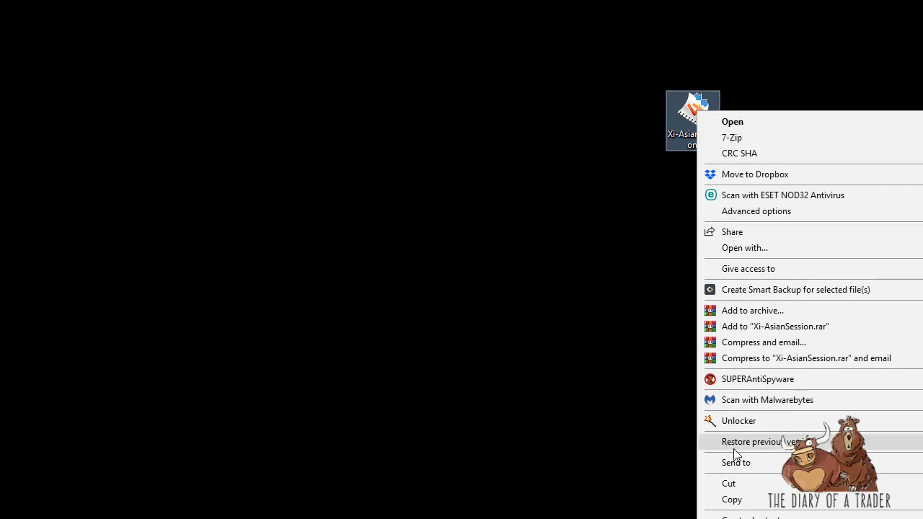
pyautogui.click(750, 503)
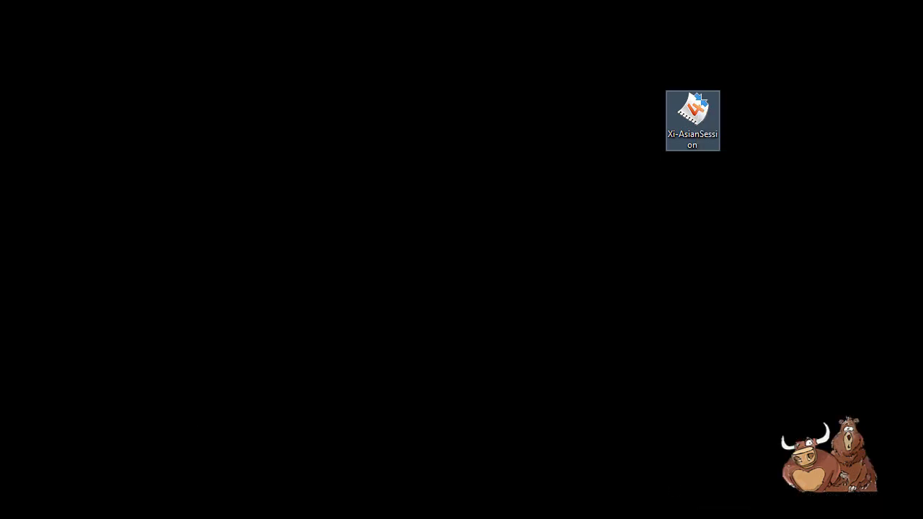
pyautogui.click(513, 516)
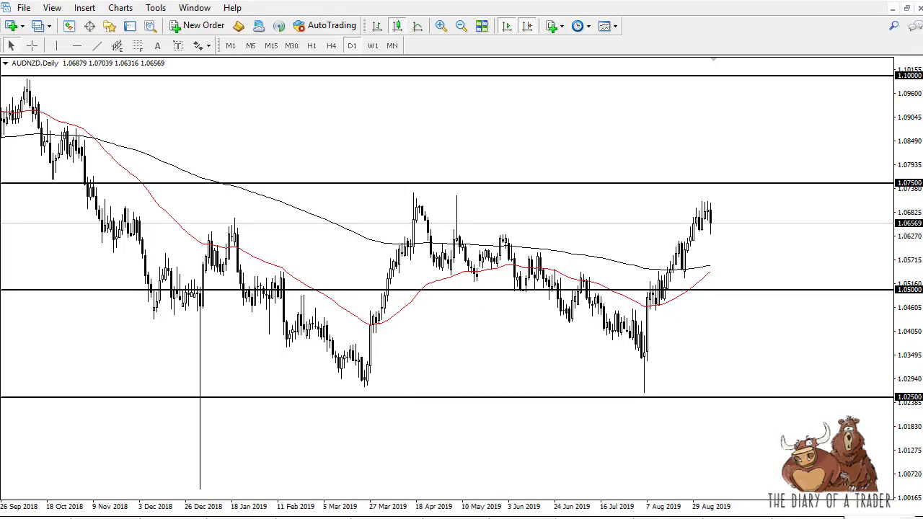
# - Paste the copied Xi-AsianSession file into the data folder's MQL4\Indicators folder
pyautogui.click(24, 7)
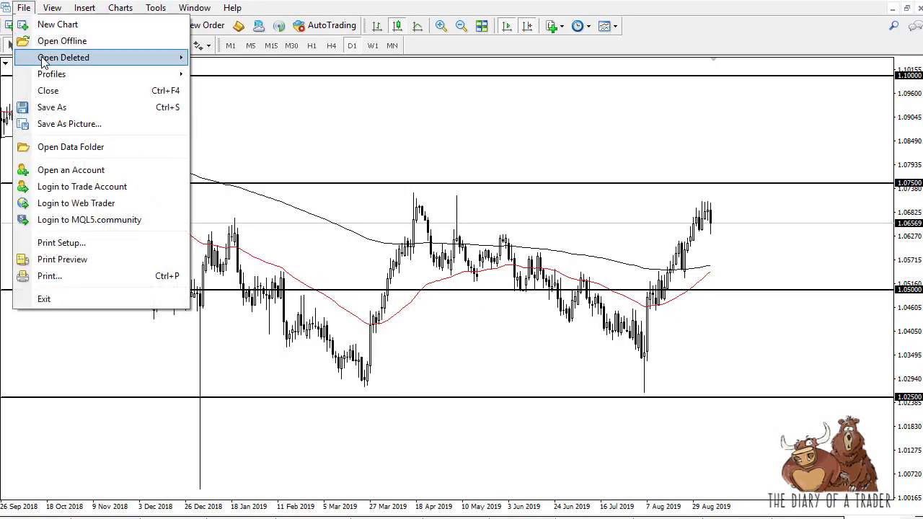
pyautogui.click(123, 147)
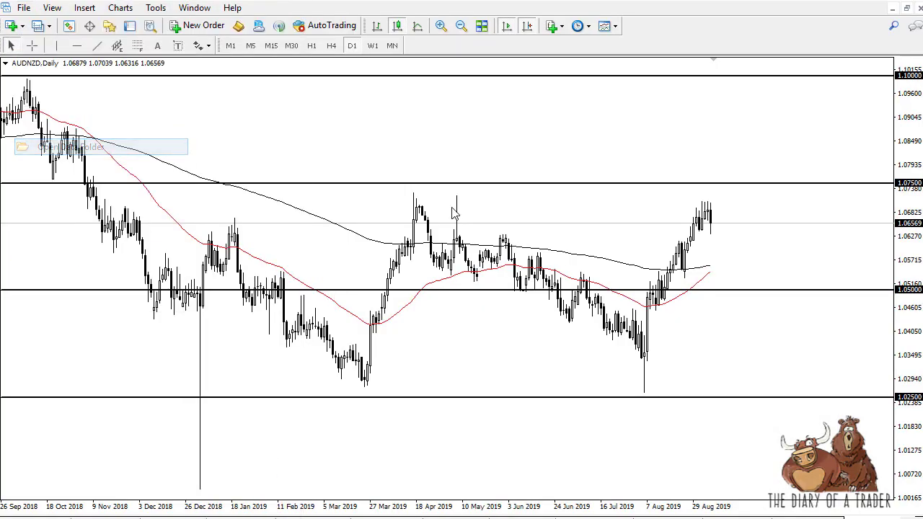
pyautogui.doubleClick(264, 143)
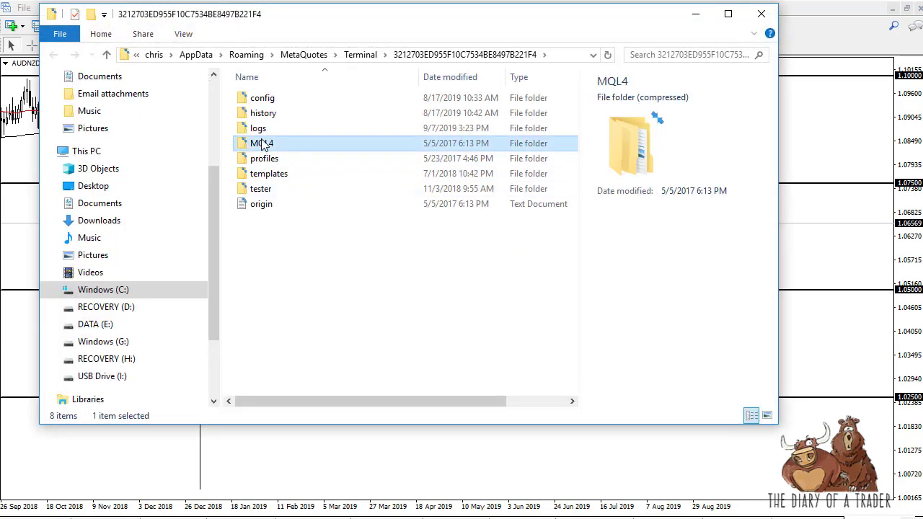
pyautogui.click(283, 162)
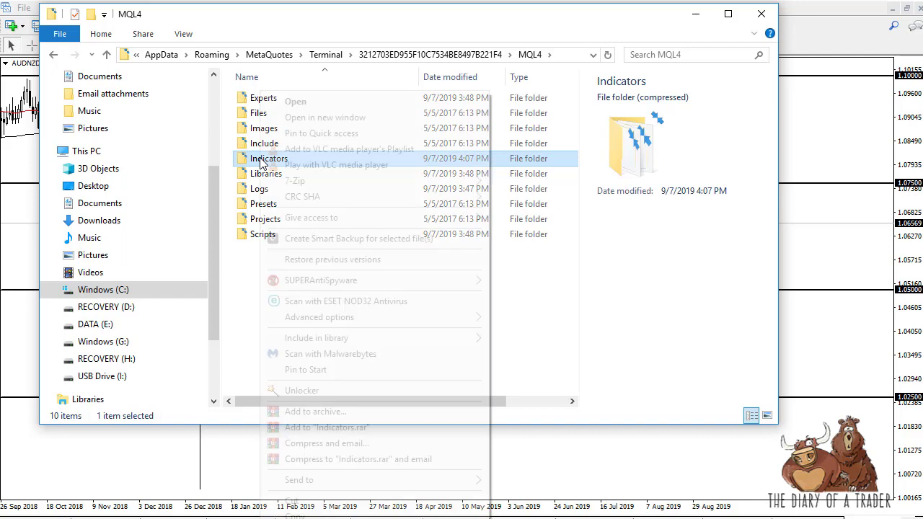
pyautogui.rightClick(261, 163)
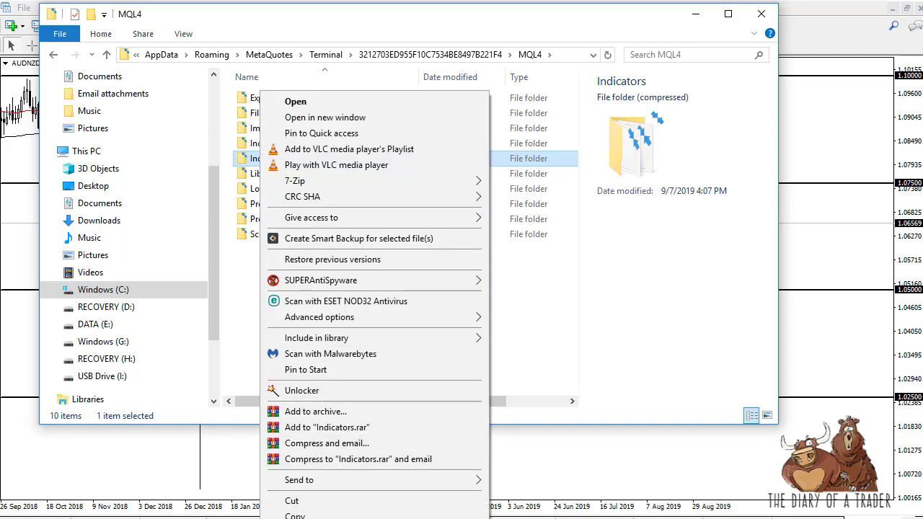
pyautogui.press('p')
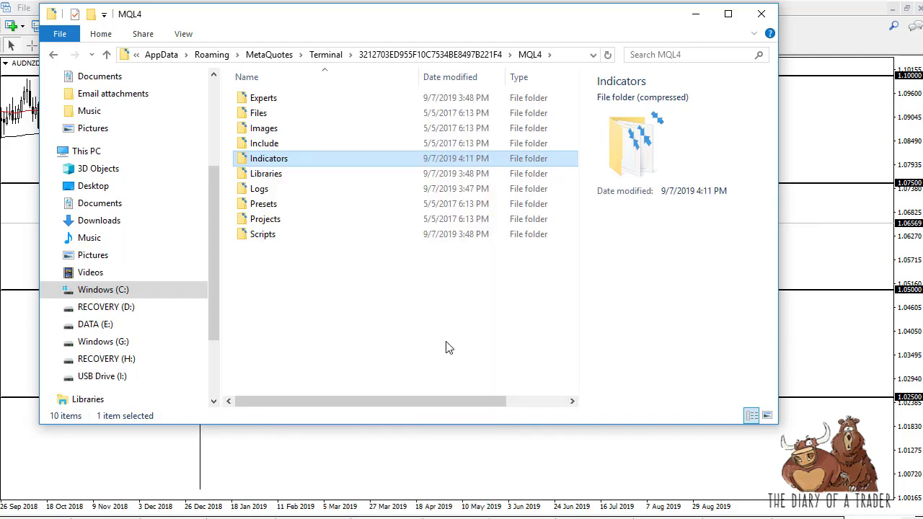
pyautogui.click(351, 265)
# - Check that Xi-AsianSession now appears in Indicators, then close the Explorer window
pyautogui.doubleClick(272, 161)
pyautogui.scroll(-6, 432, 216)
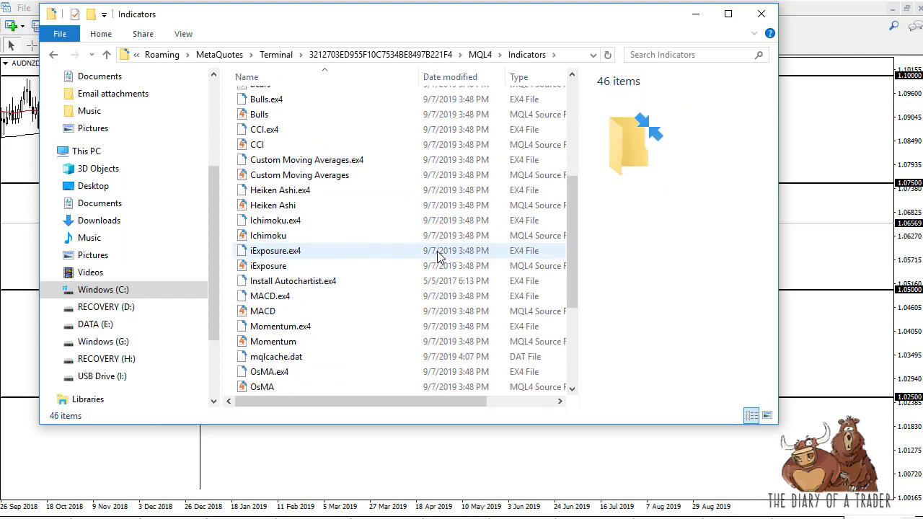
pyautogui.scroll(-3, 441, 259)
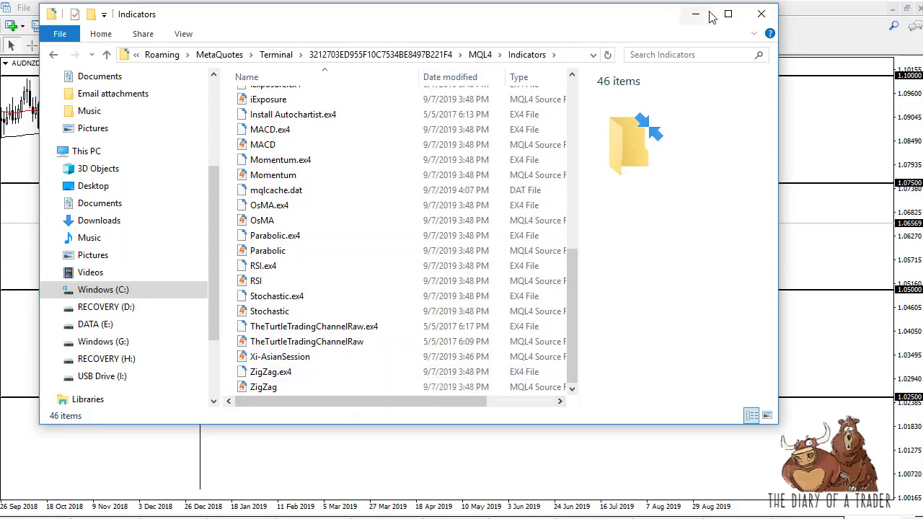
pyautogui.click(761, 14)
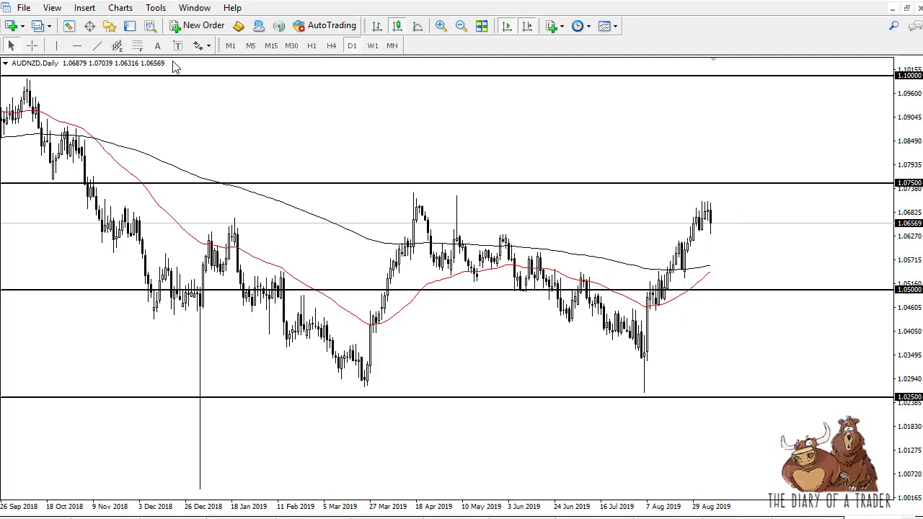
# - Open the Xi-AsianSession custom indicator and review its About, Common, Inputs and Visualization tabs
pyautogui.click(85, 8)
pyautogui.moveTo(98, 29)
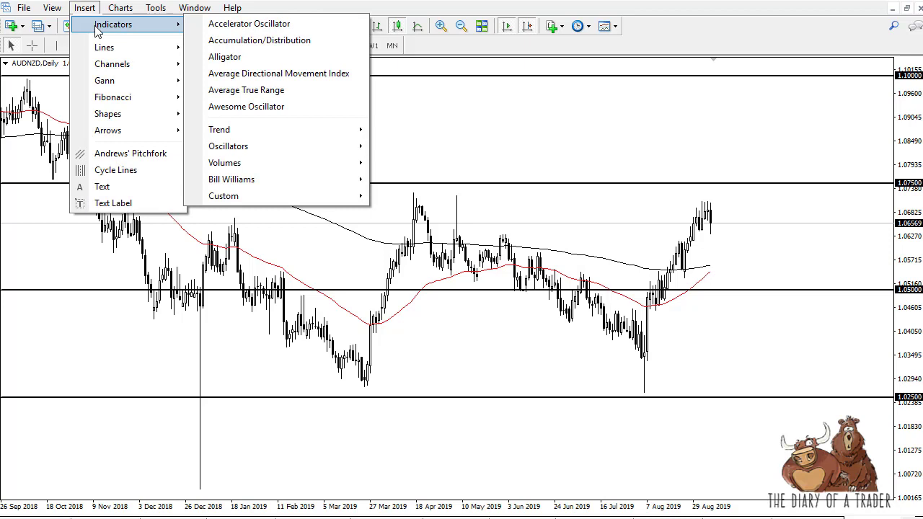
pyautogui.moveTo(243, 196)
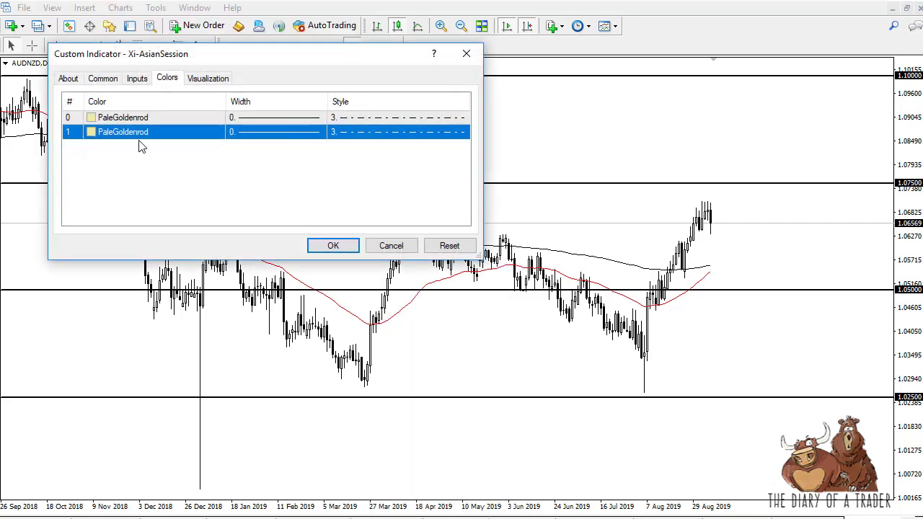
pyautogui.click(69, 79)
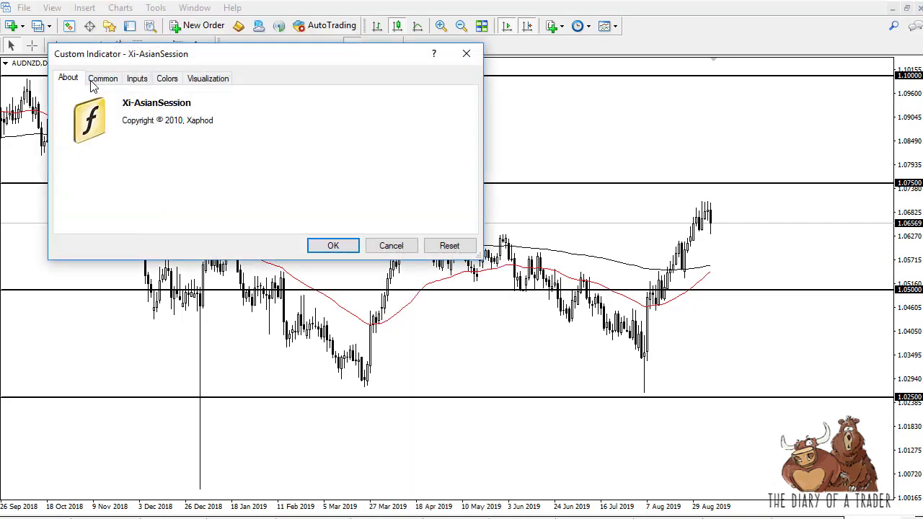
pyautogui.click(101, 79)
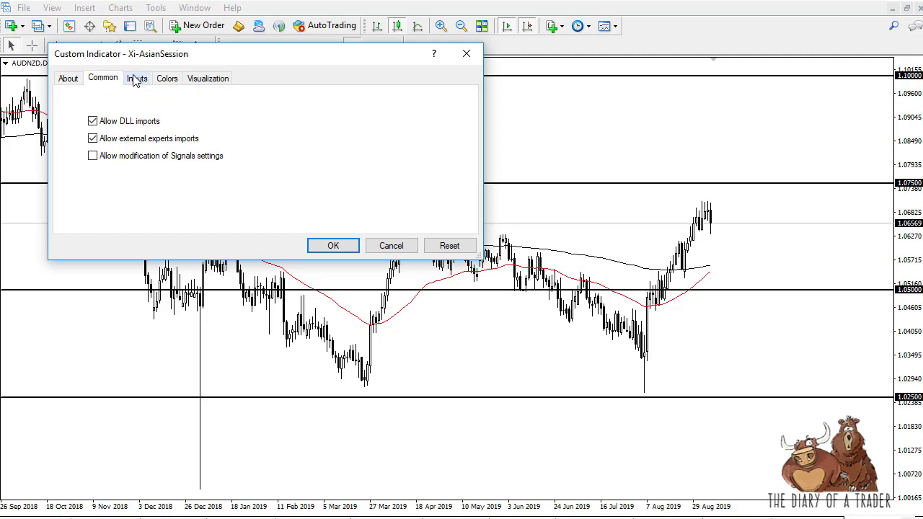
pyautogui.click(135, 79)
pyautogui.click(202, 78)
pyautogui.click(104, 78)
pyautogui.click(141, 81)
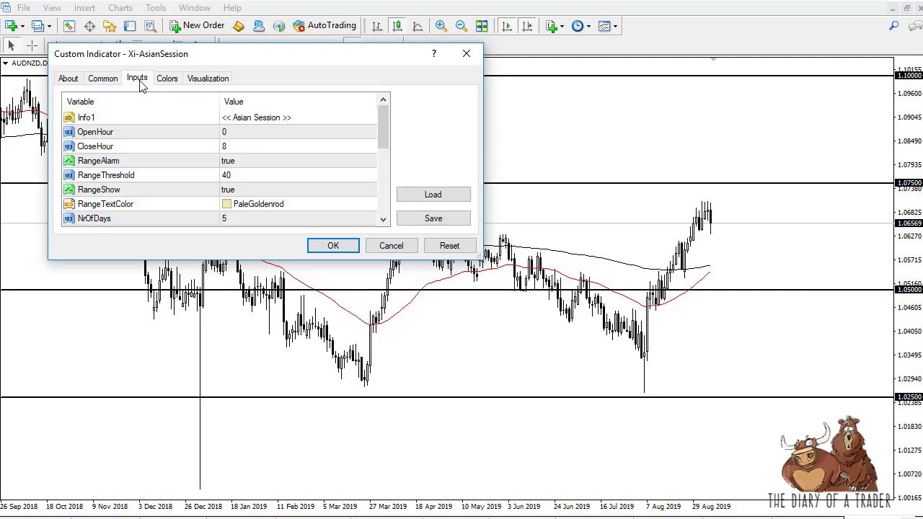
pyautogui.click(204, 78)
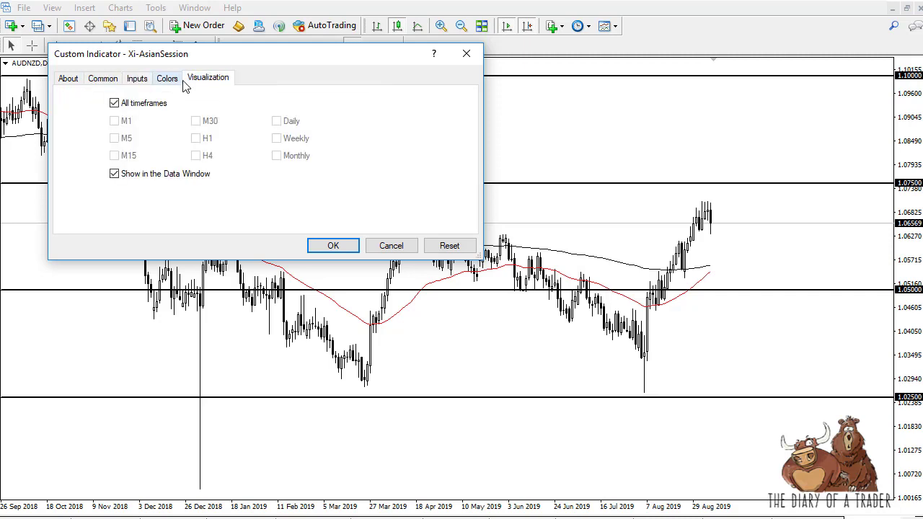
pyautogui.click(73, 81)
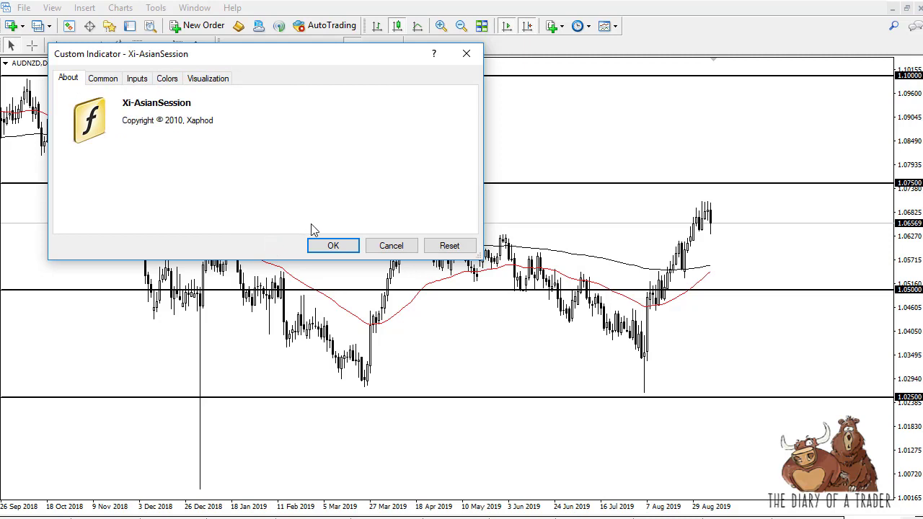
# - Apply Xi-AsianSession to AUDNZD daily, dismiss its range alert, and switch to the EURCHF,H4 chart
pyautogui.click(343, 245)
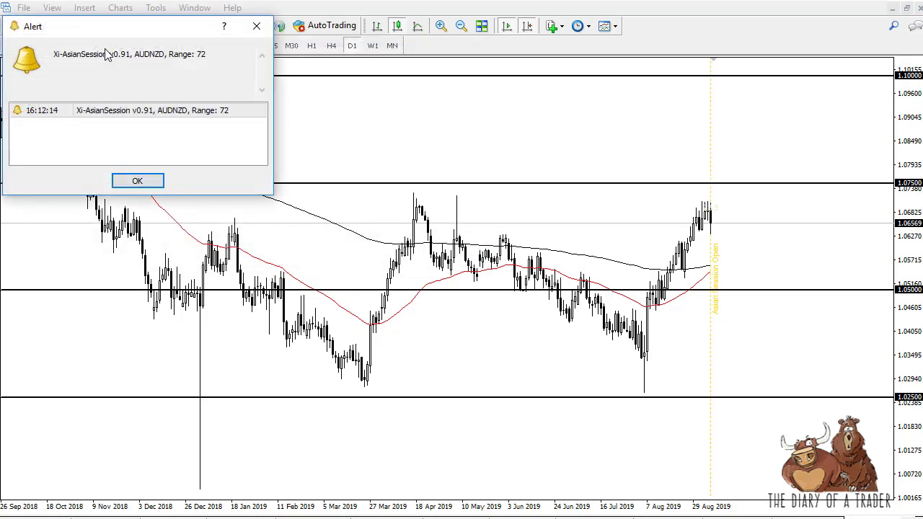
pyautogui.click(140, 182)
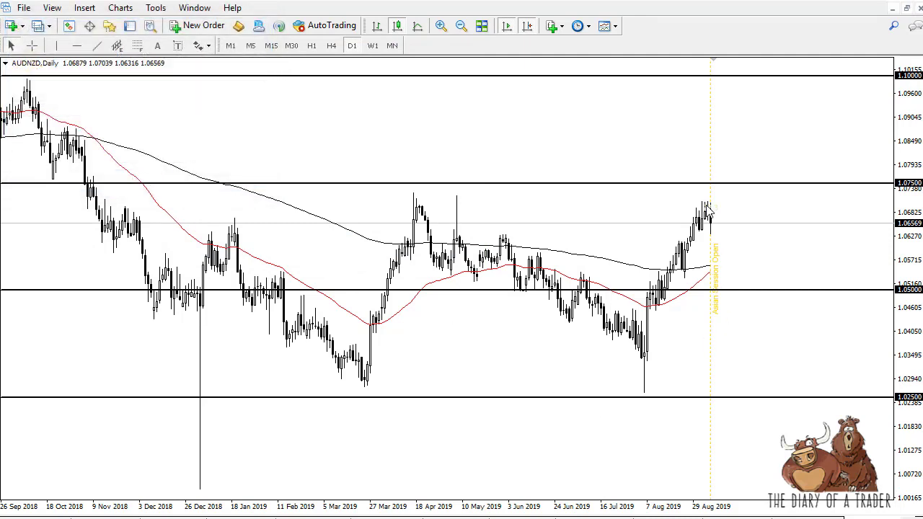
pyautogui.moveTo(712, 229)
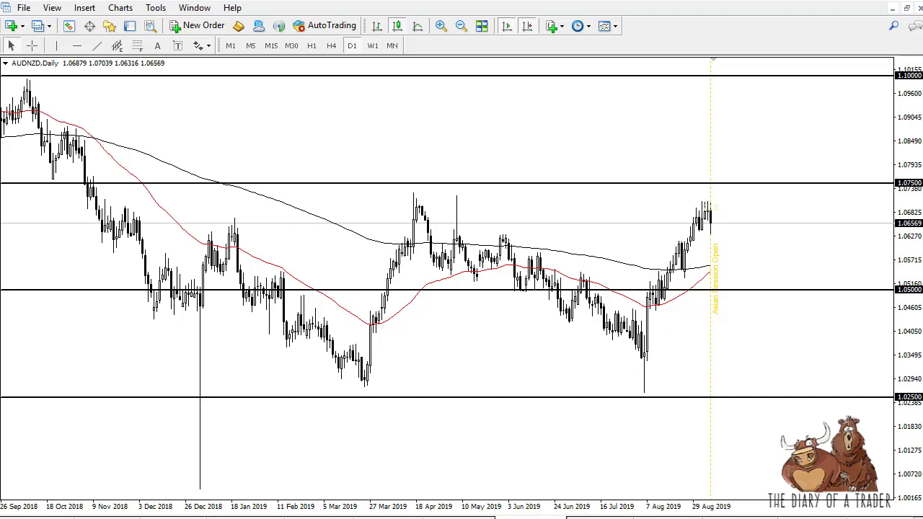
pyautogui.click(805, 518)
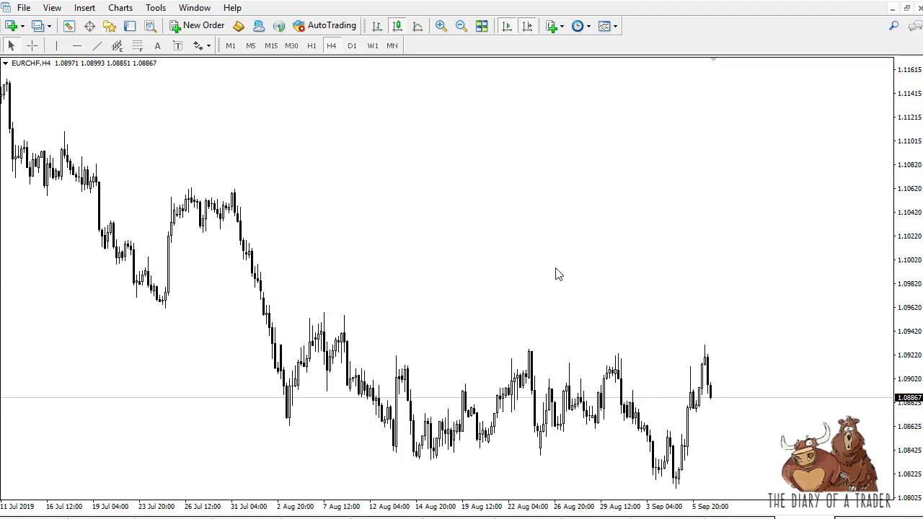
# - Attach the Xi-AsianSession custom indicator to the EURCHF chart
pyautogui.click(85, 8)
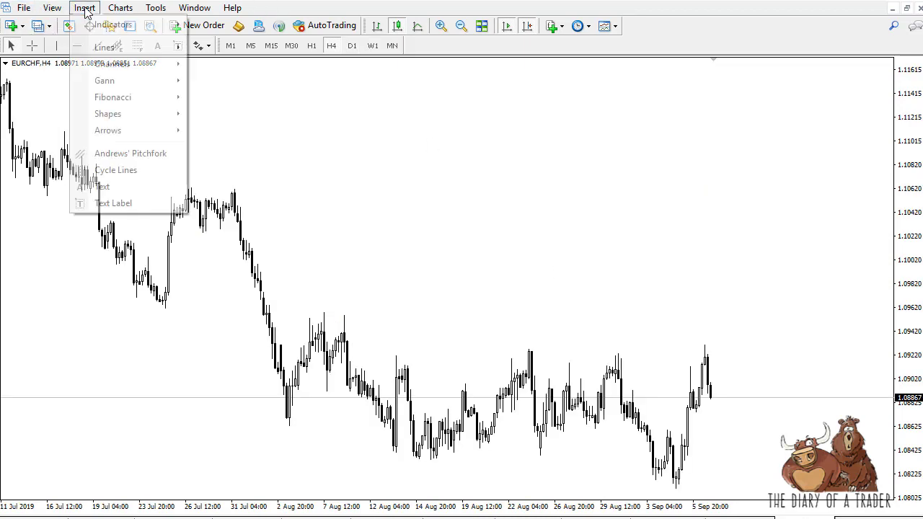
pyautogui.moveTo(92, 23)
pyautogui.moveTo(242, 198)
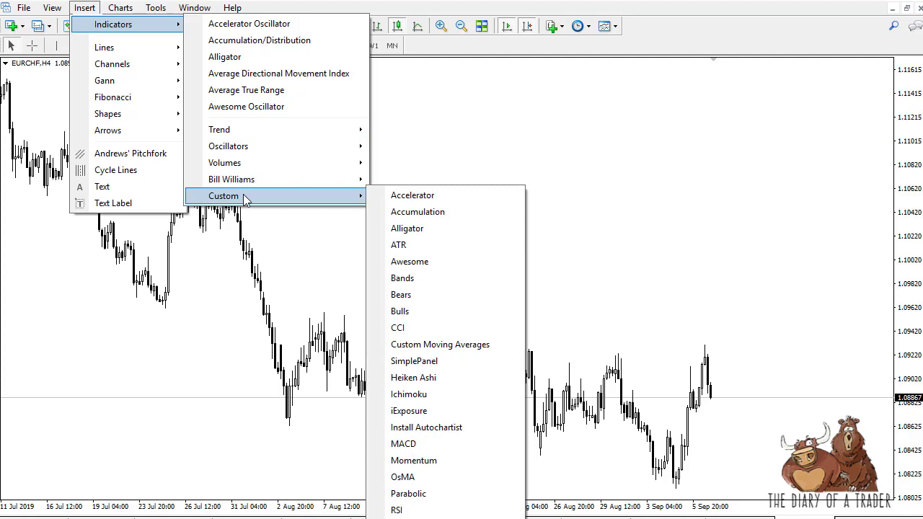
pyautogui.click(426, 507)
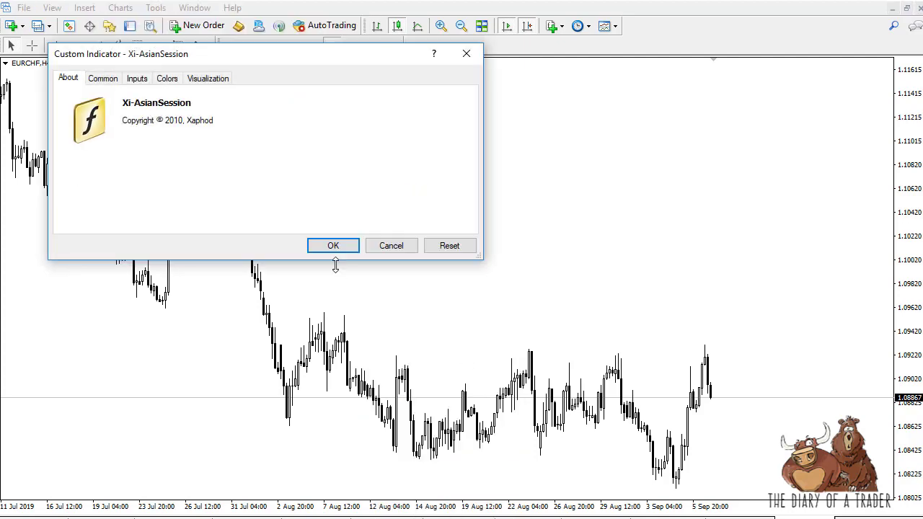
pyautogui.click(332, 245)
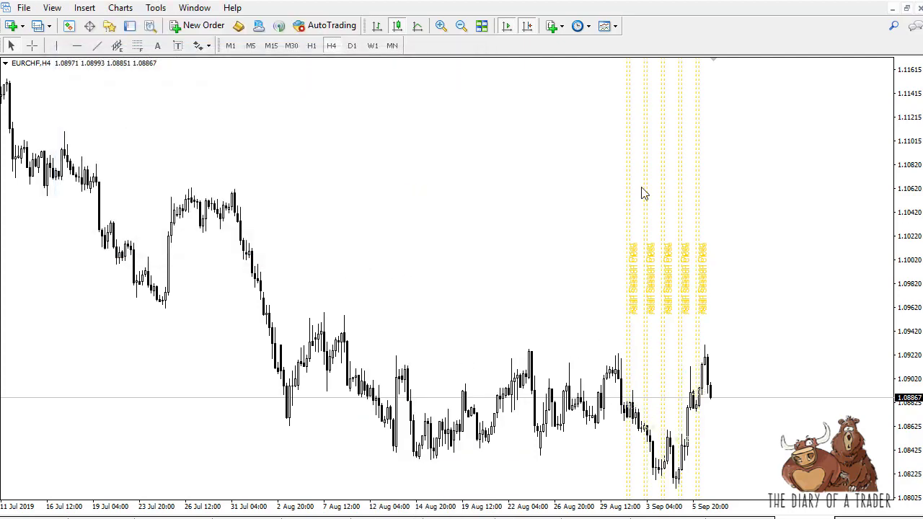
# - Zoom in, switch the EURCHF chart to M15, then zoom out twice to show more sessions
pyautogui.click(441, 26)
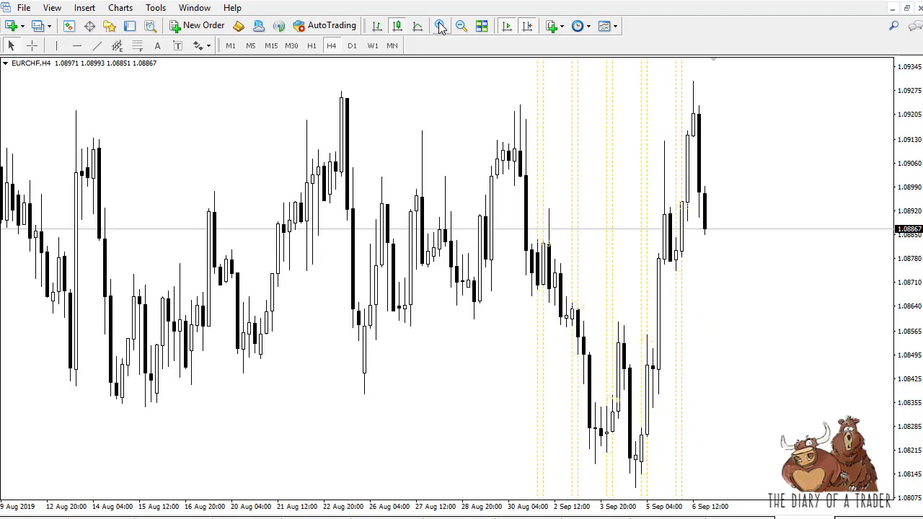
pyautogui.click(440, 26)
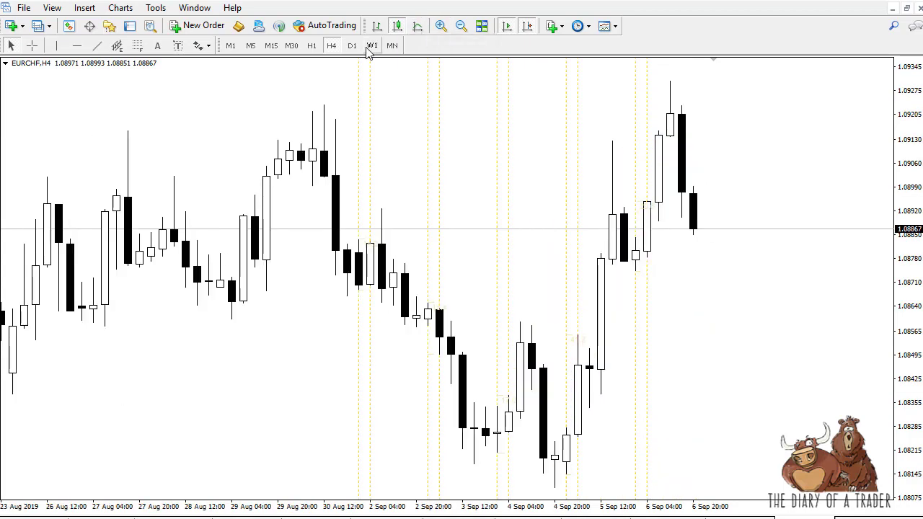
pyautogui.click(290, 46)
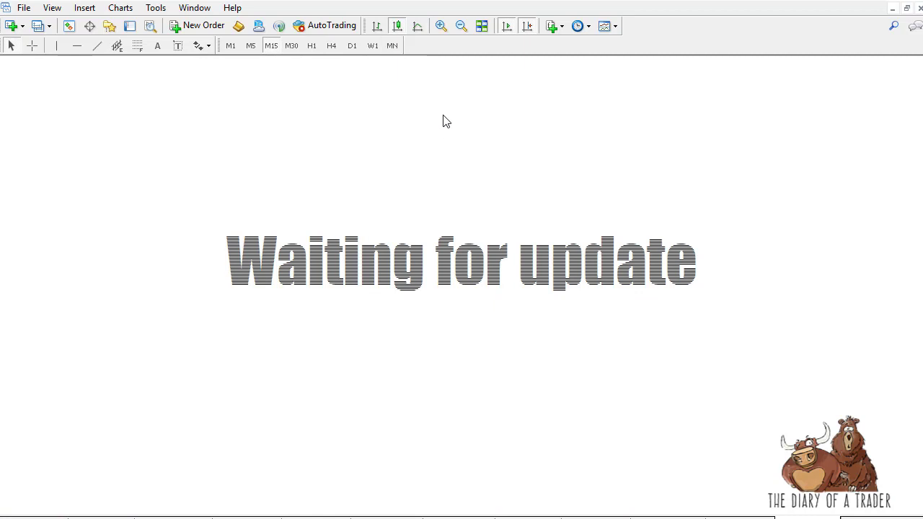
pyautogui.click(461, 26)
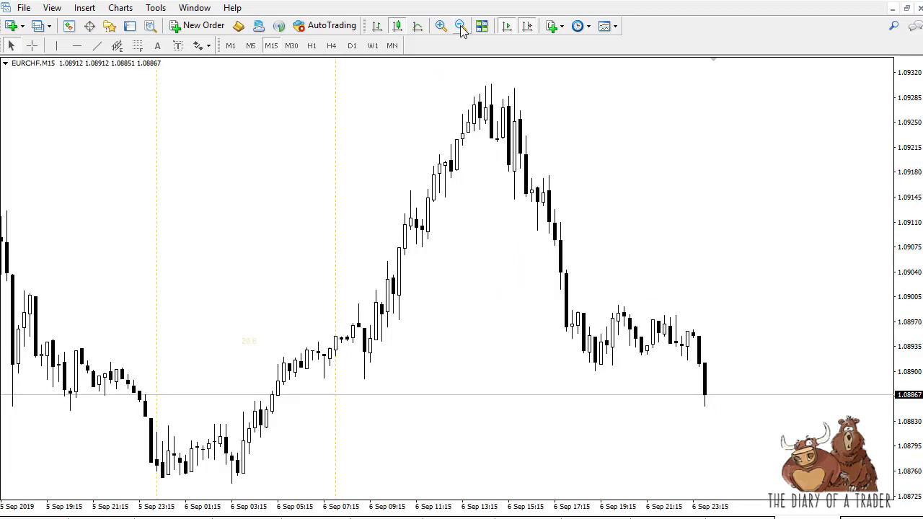
pyautogui.click(462, 27)
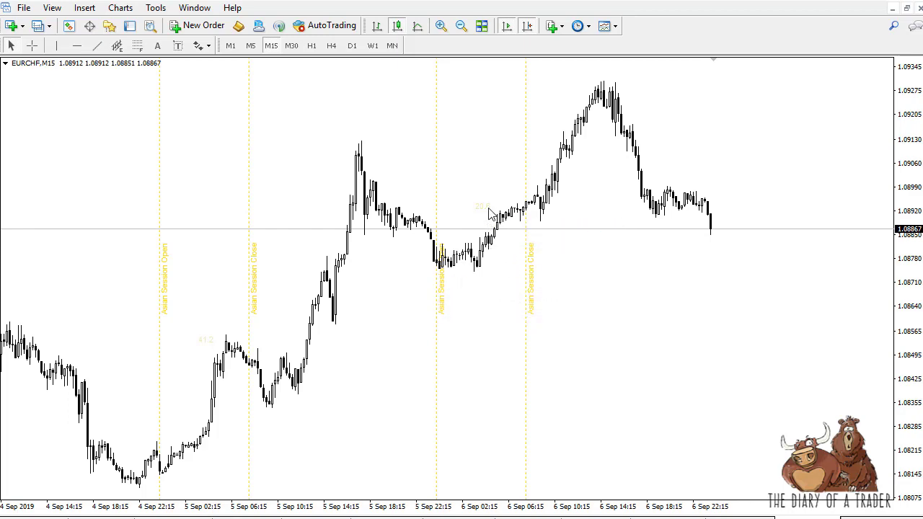
pyautogui.rightClick(691, 288)
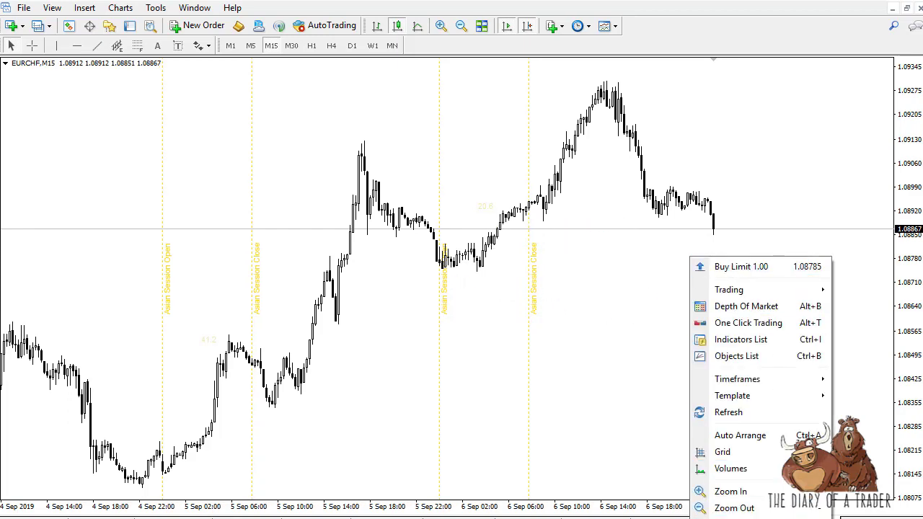
# - Set Color scheme to Green On Black in the EURCHF M15 chart's Properties
pyautogui.click(581, 414)
pyautogui.press('F8')
pyautogui.click(457, 182)
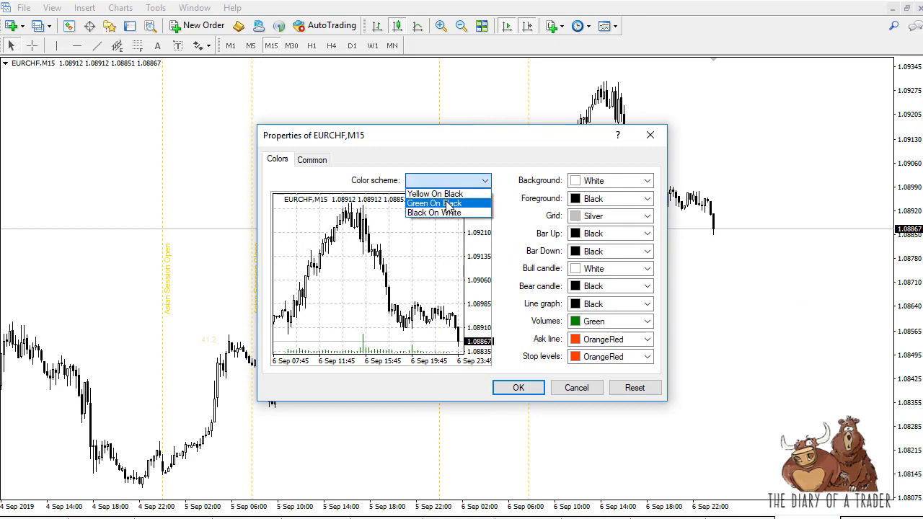
pyautogui.click(442, 205)
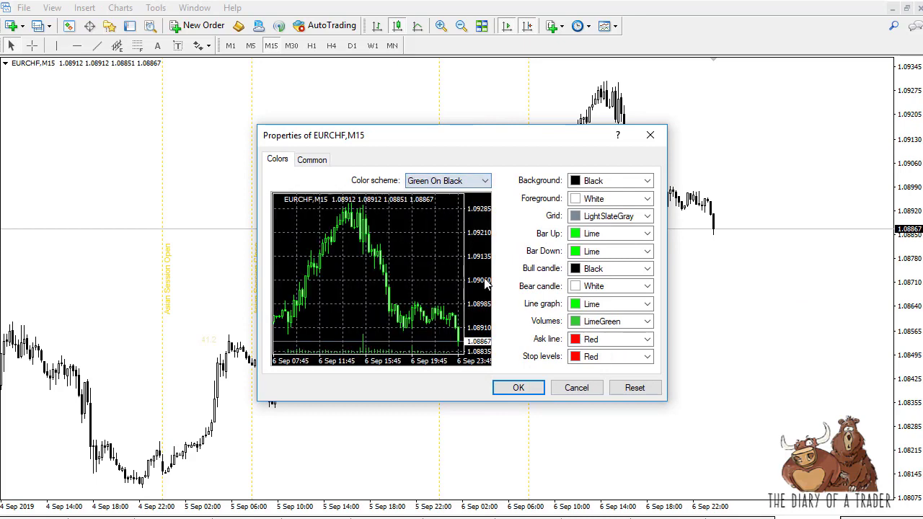
pyautogui.click(518, 387)
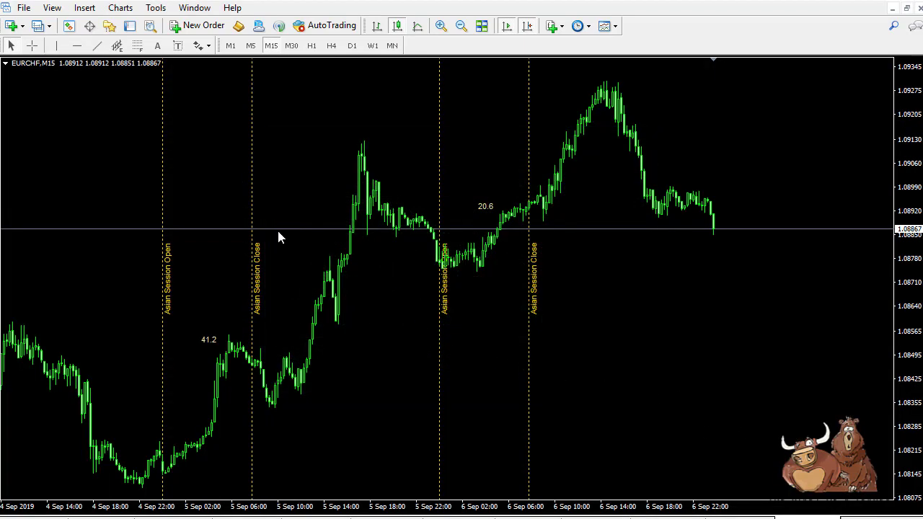